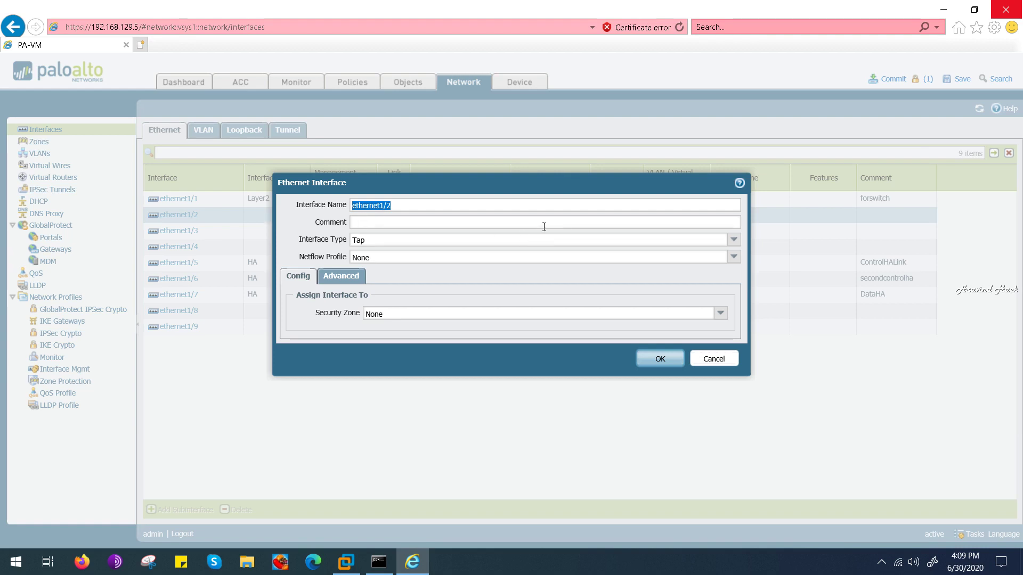
# - Give the ethernet1/2 interface the comment forrouting and set its interface type to Layer3
pyautogui.click(565, 220)
pyautogui.write('forrouting')
pyautogui.press('BackSpace')
pyautogui.press('BackSpace')
pyautogui.press('BackSpace')
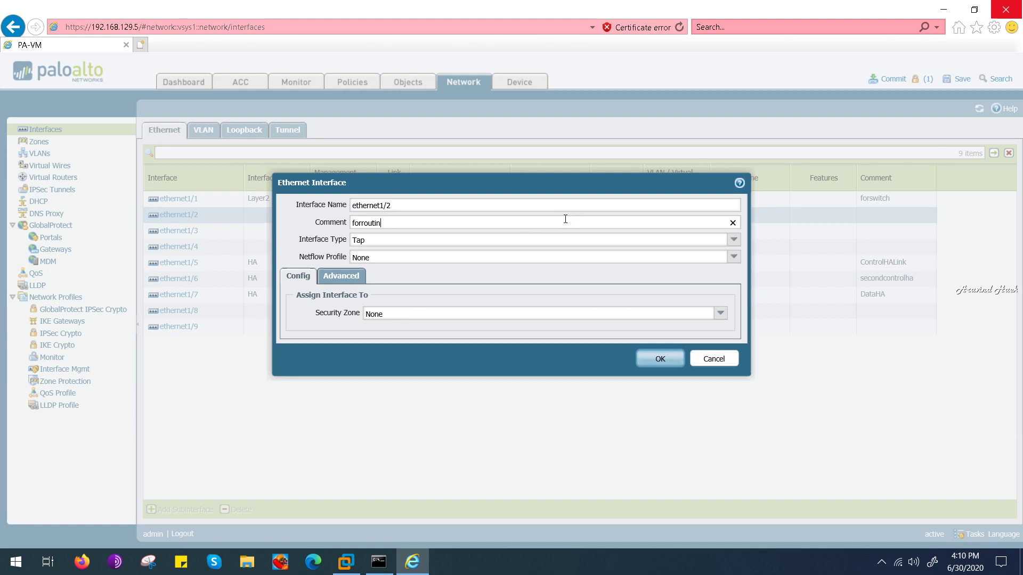
pyautogui.write('ing')
pyautogui.press('Tab')
pyautogui.click(734, 239)
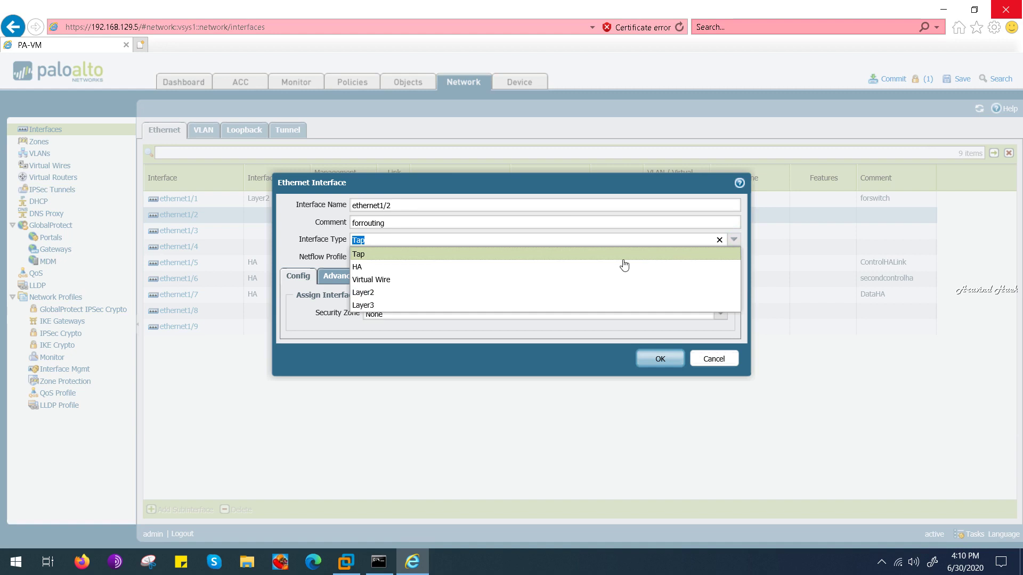
pyautogui.click(576, 309)
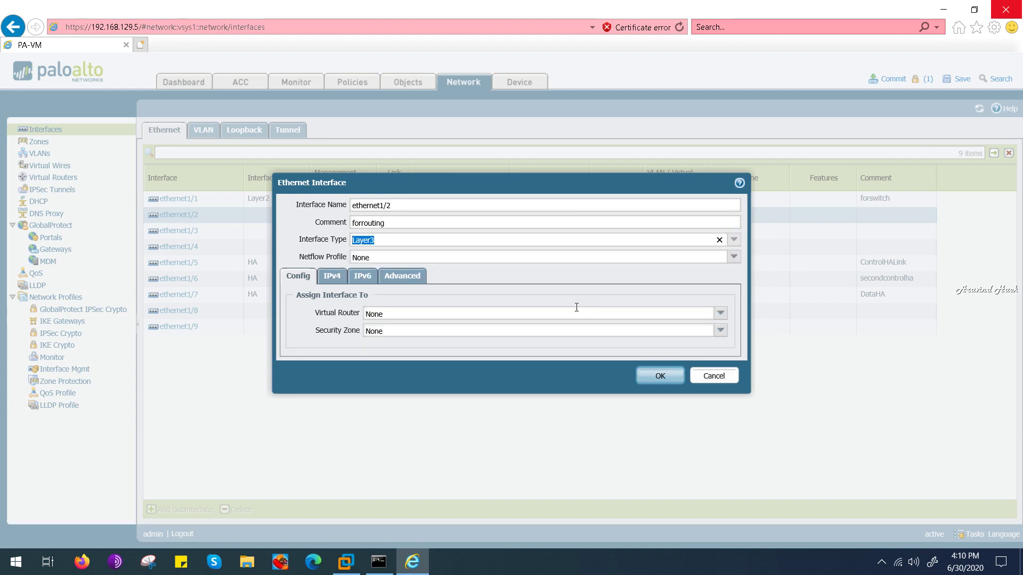
# - Add the static IPv4 address 192.168.181.1/24 to ethernet1/2 and save the interface
pyautogui.click(331, 276)
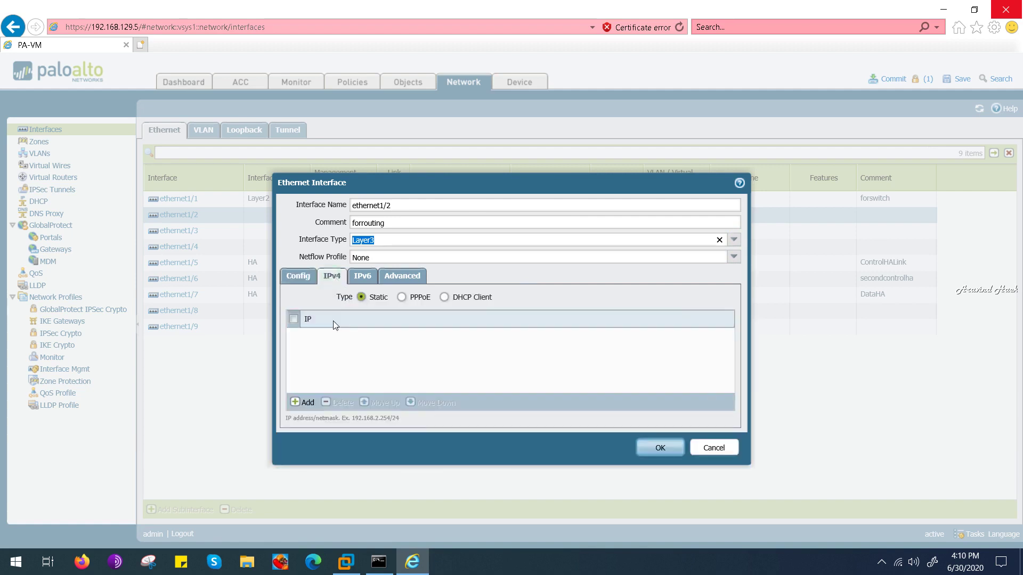
pyautogui.click(303, 403)
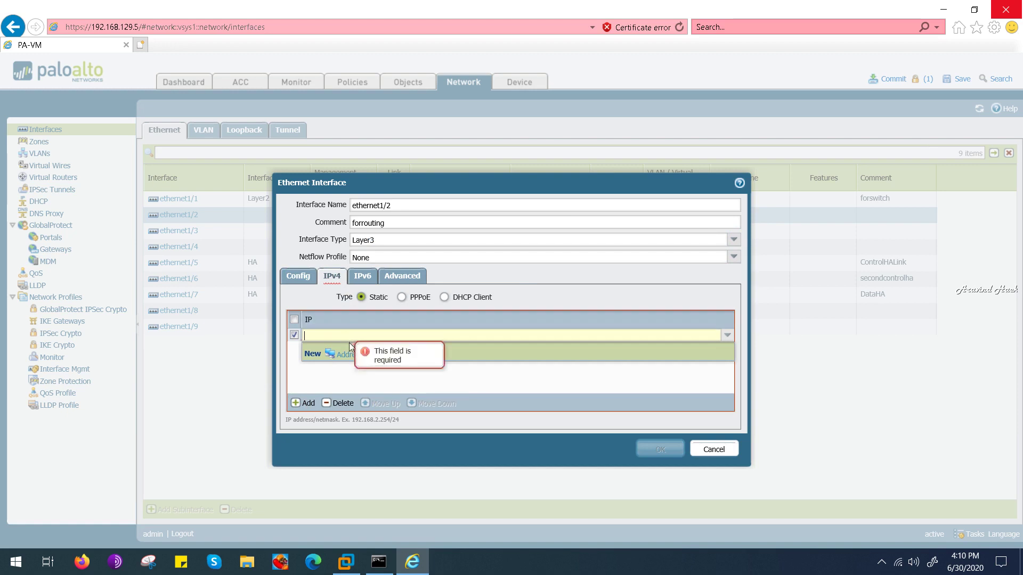
pyautogui.write('192.168.181.1')
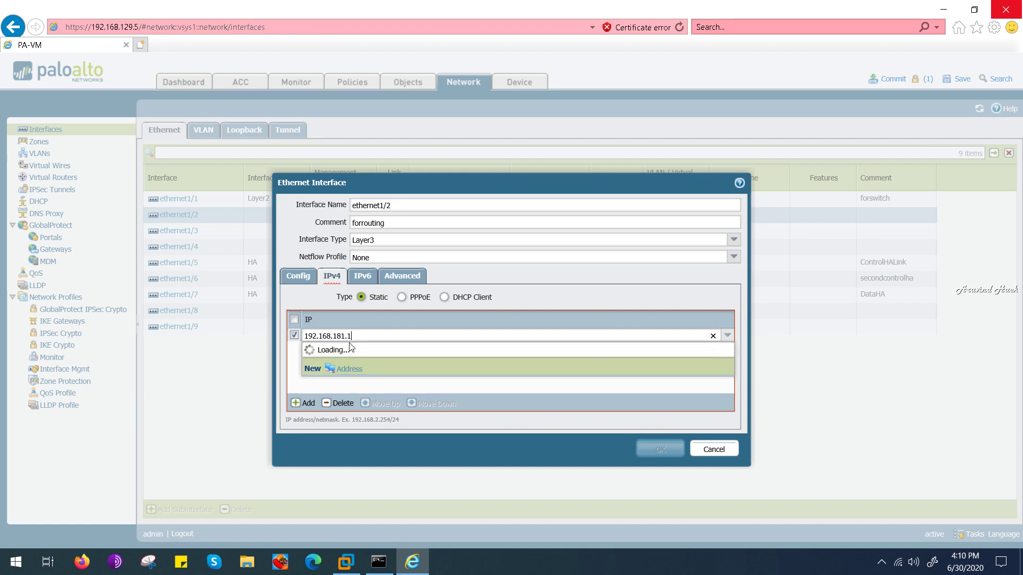
pyautogui.click(393, 365)
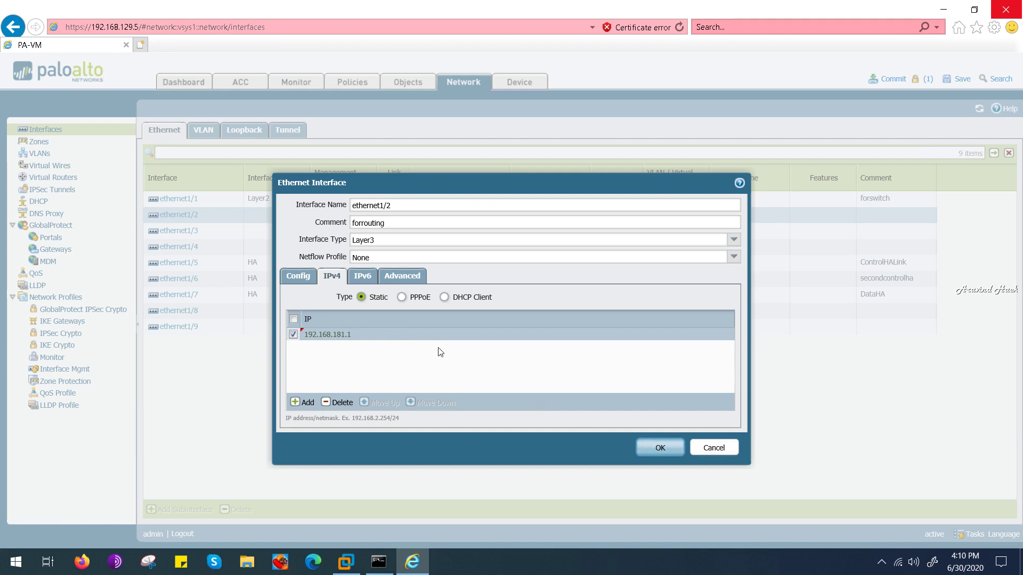
pyautogui.click(433, 335)
pyautogui.click(433, 331)
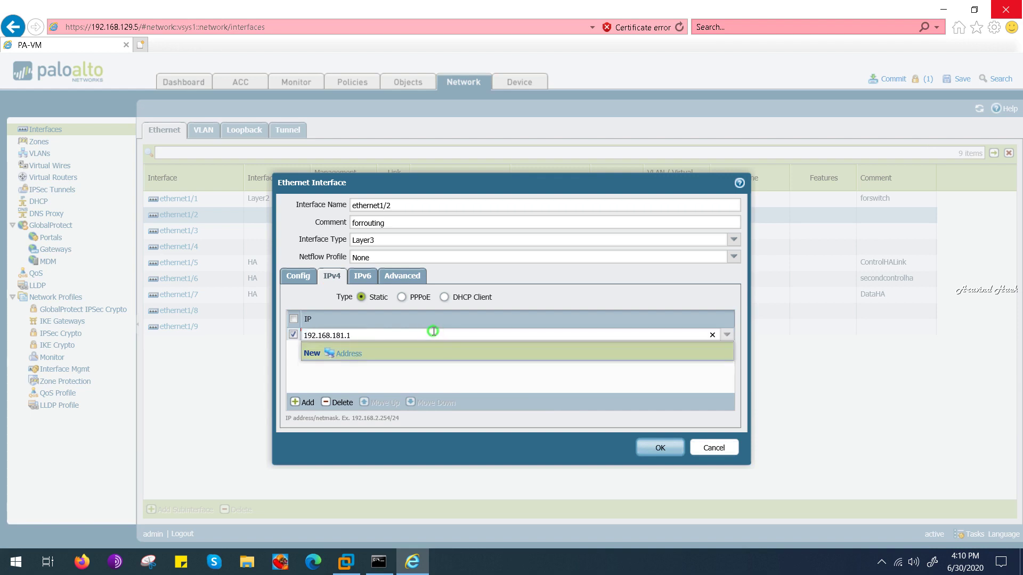
pyautogui.write('/24')
pyautogui.click(490, 373)
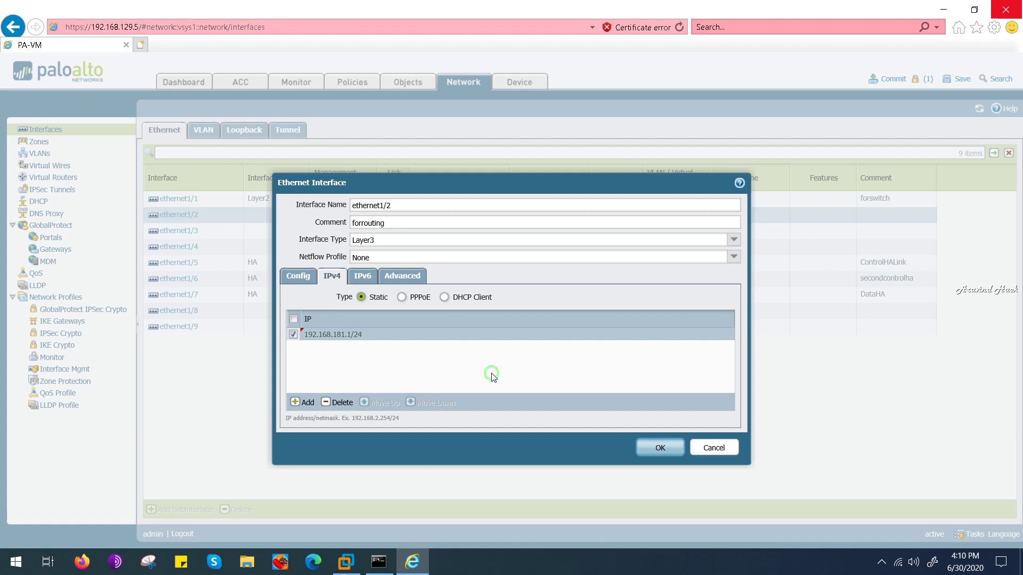
pyautogui.click(660, 449)
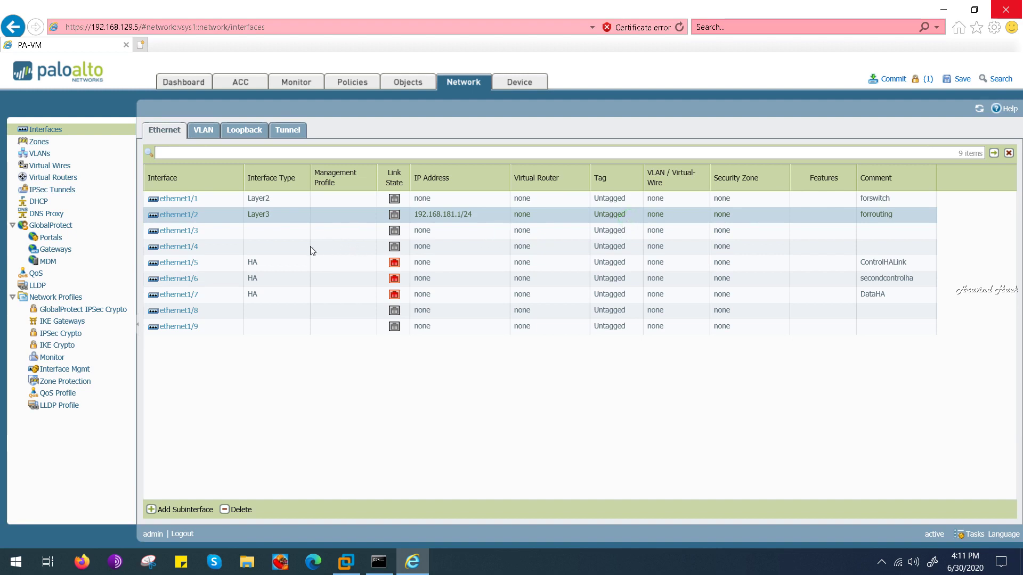
# - Review ethernet1/2's IPv4, IPv6 and advanced settings, including management profile, ARP, ND, NDP Proxy and LLDP options
pyautogui.click(174, 215)
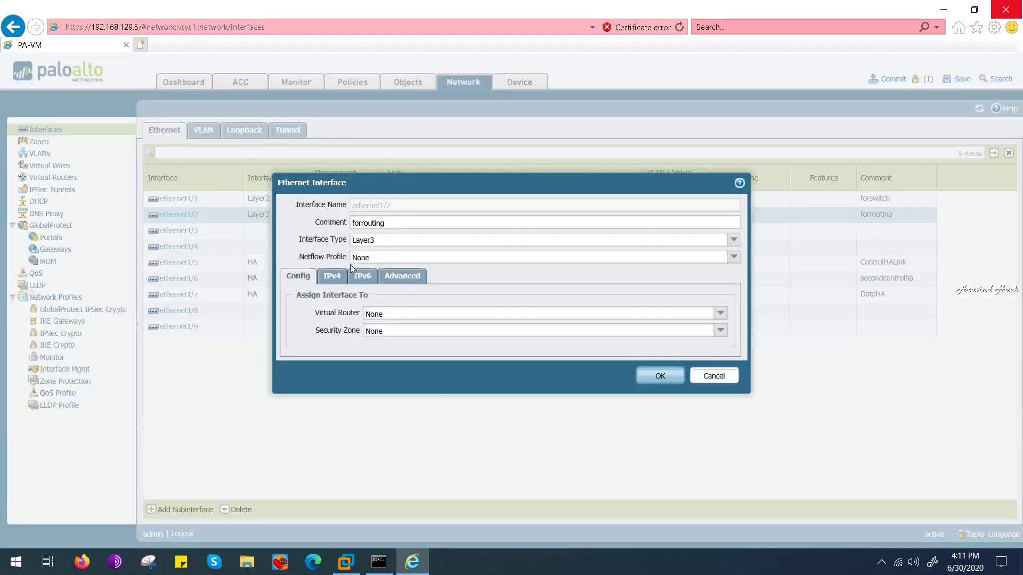
pyautogui.click(332, 281)
pyautogui.click(355, 279)
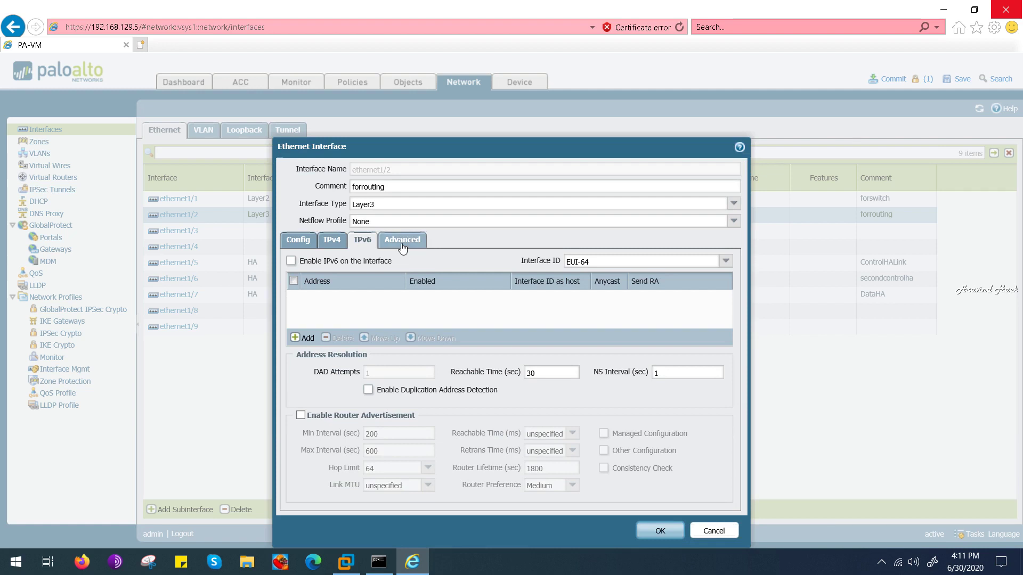
pyautogui.click(401, 241)
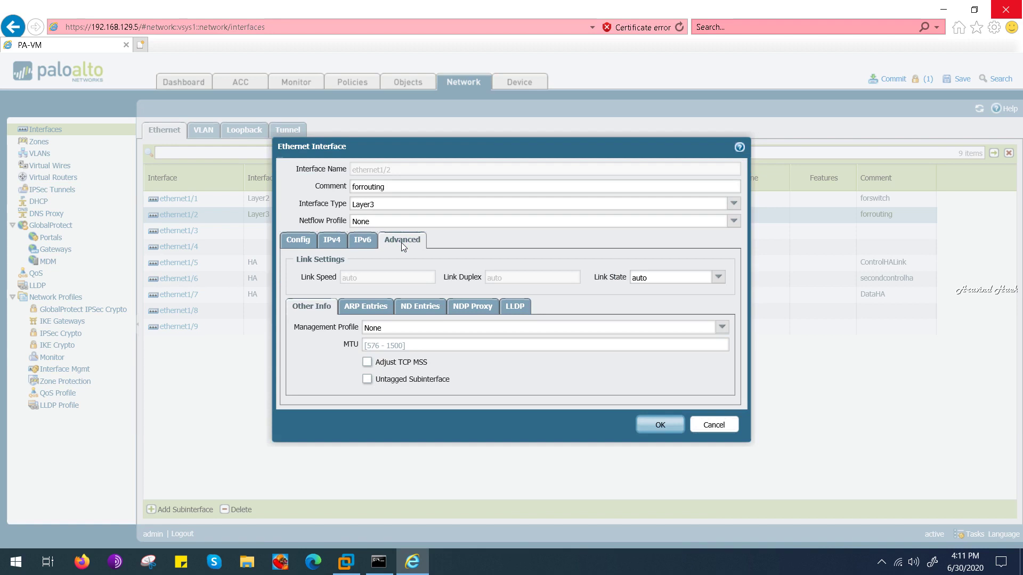
pyautogui.click(724, 331)
pyautogui.click(722, 331)
pyautogui.click(362, 308)
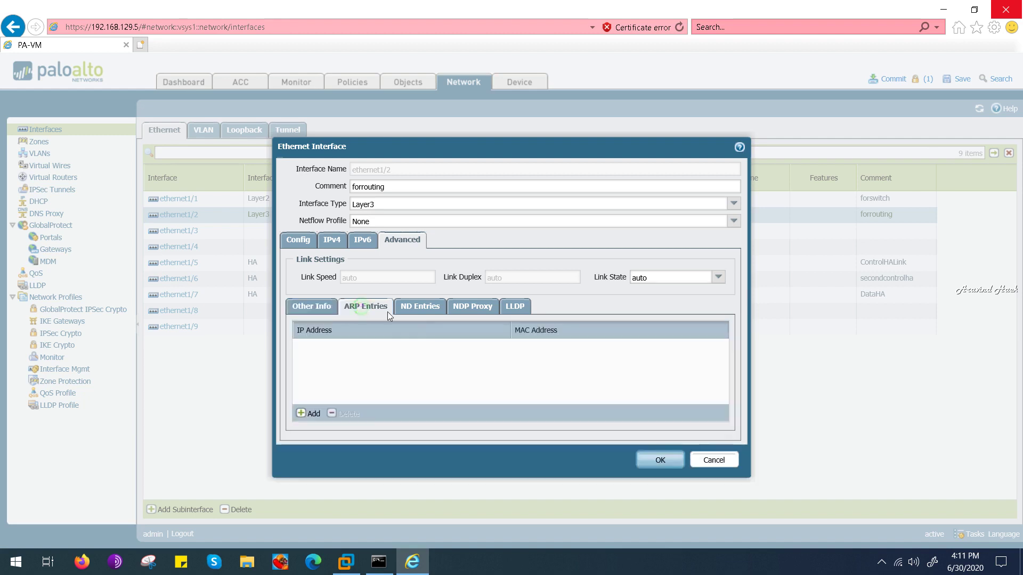
pyautogui.click(421, 307)
pyautogui.click(452, 307)
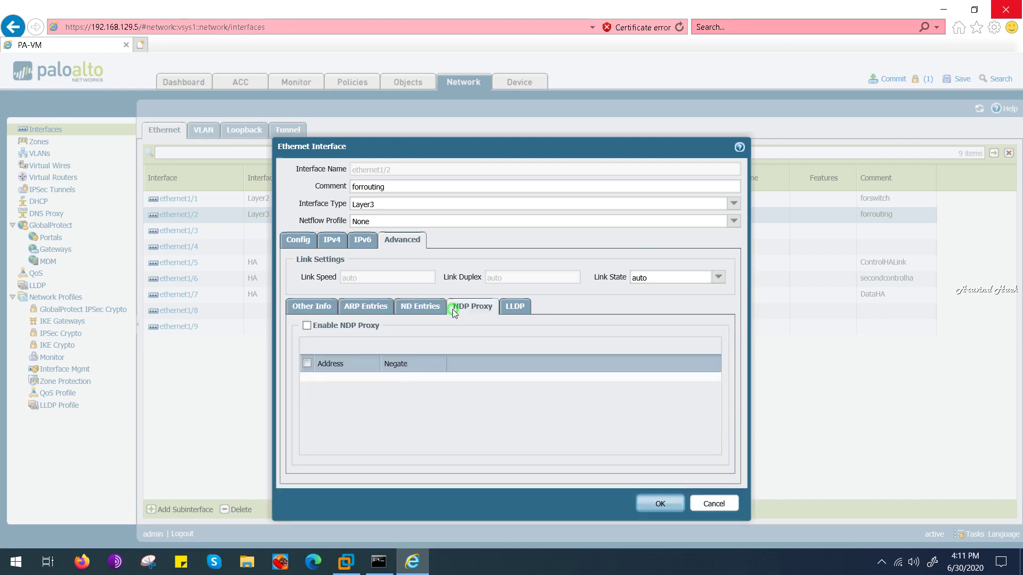
pyautogui.click(521, 308)
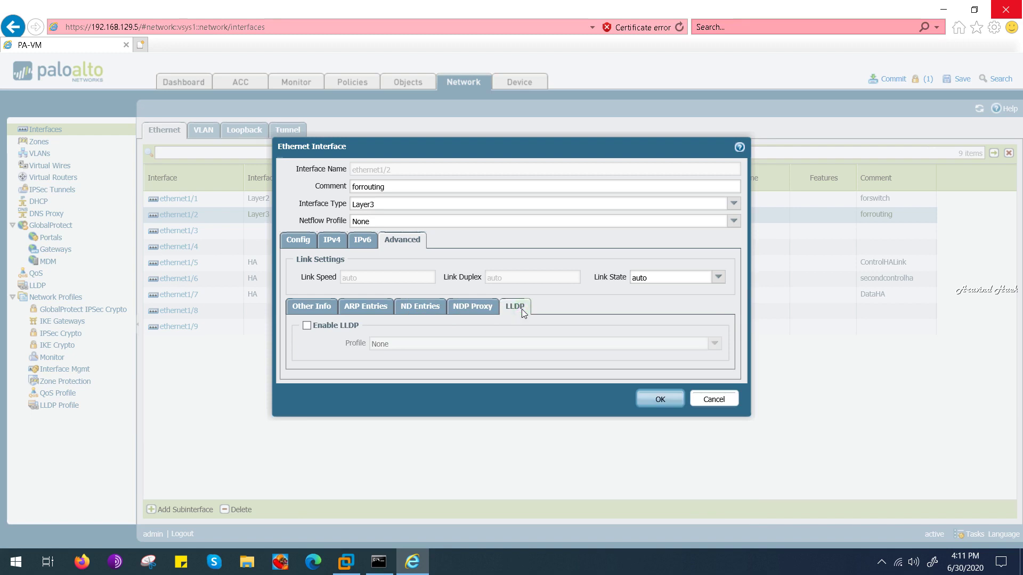
pyautogui.click(651, 398)
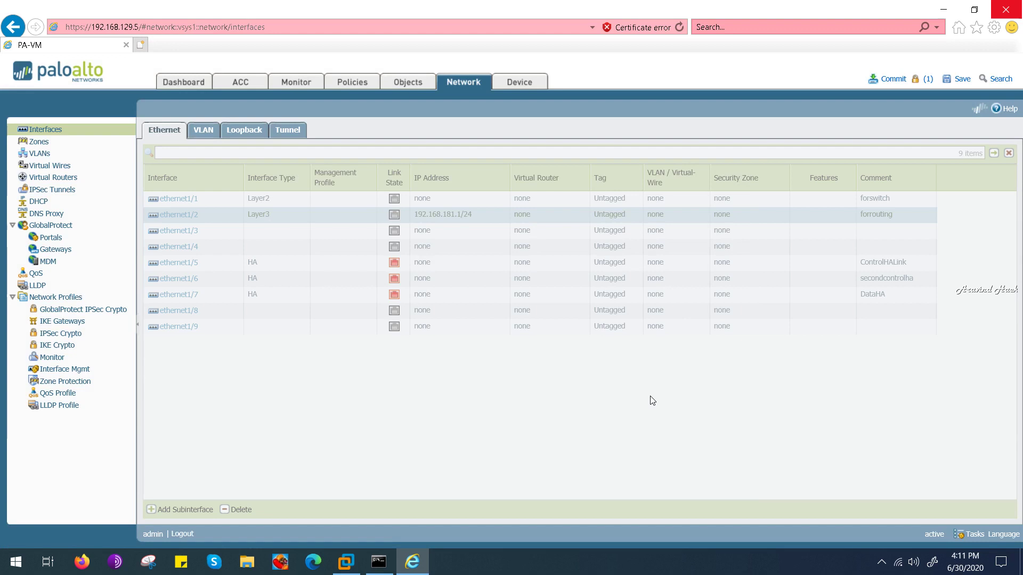
# - Validate the pending configuration changes and repeat the validation once, closing the report each time
pyautogui.click(896, 81)
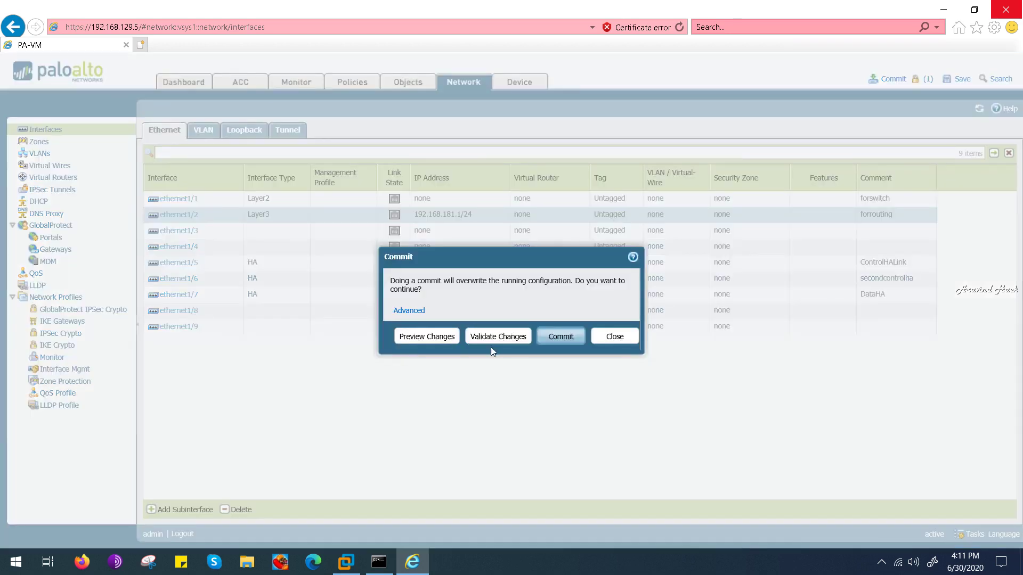
pyautogui.click(497, 338)
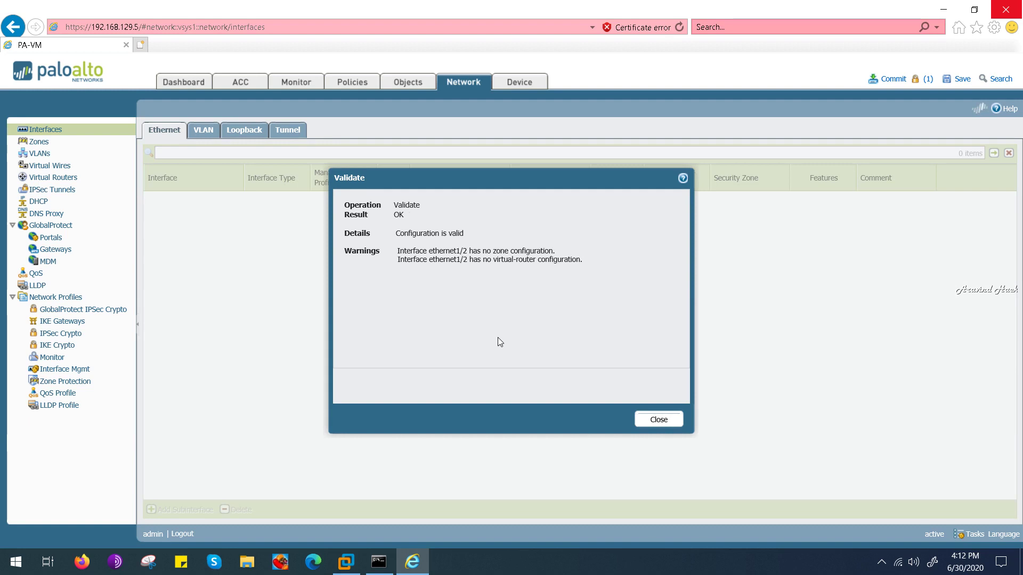
pyautogui.click(658, 420)
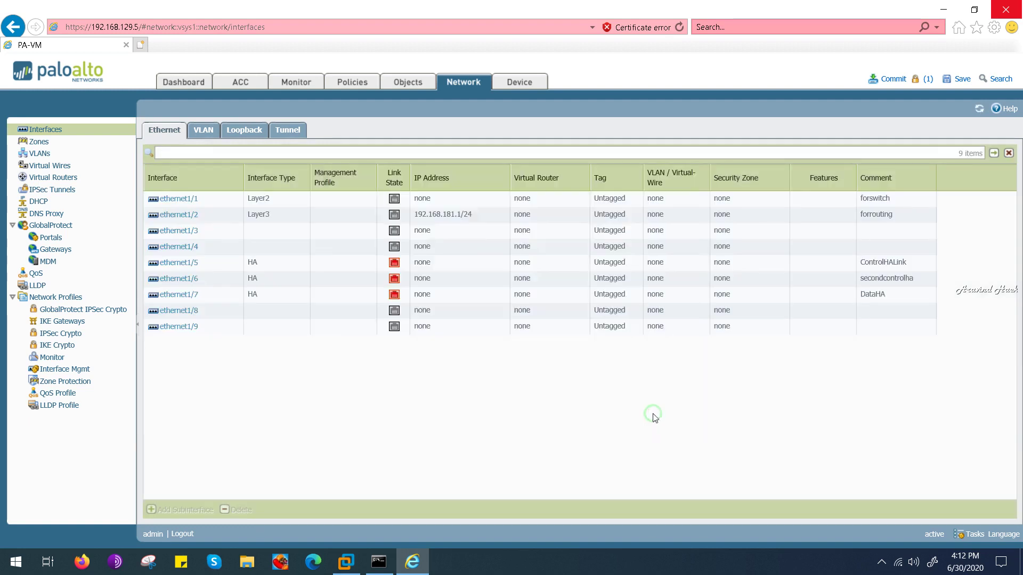
pyautogui.click(891, 79)
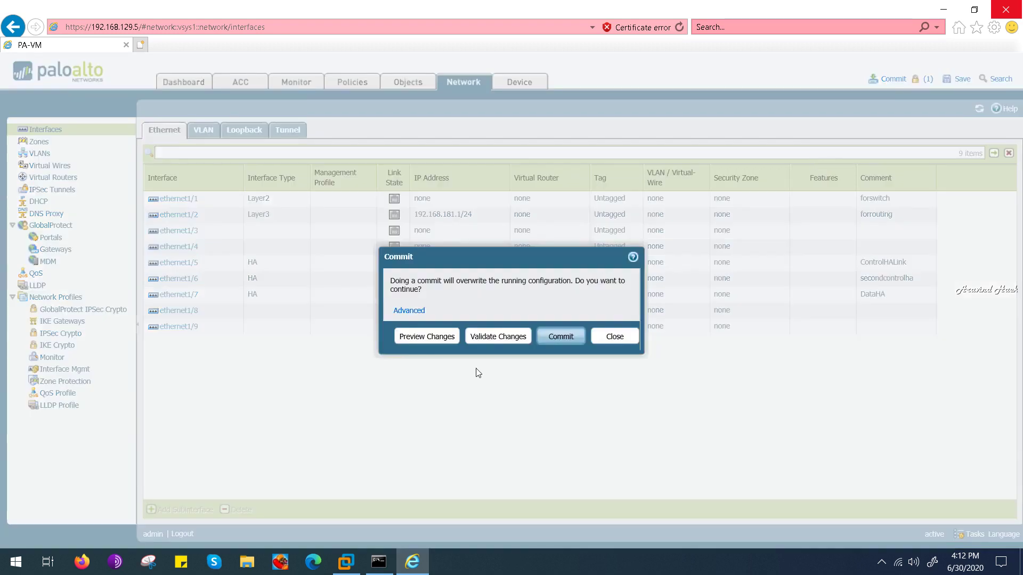
pyautogui.click(493, 342)
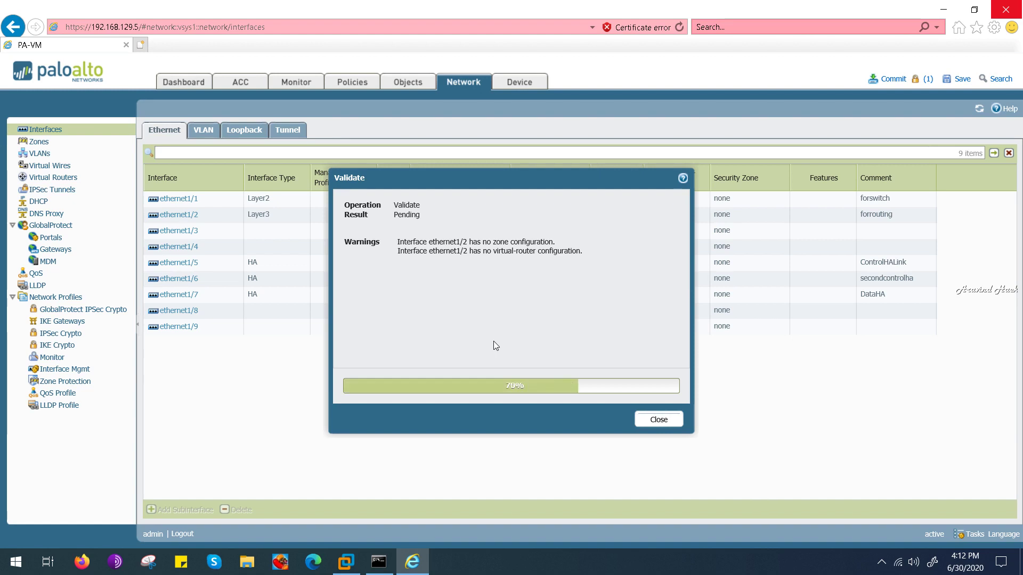
pyautogui.click(659, 419)
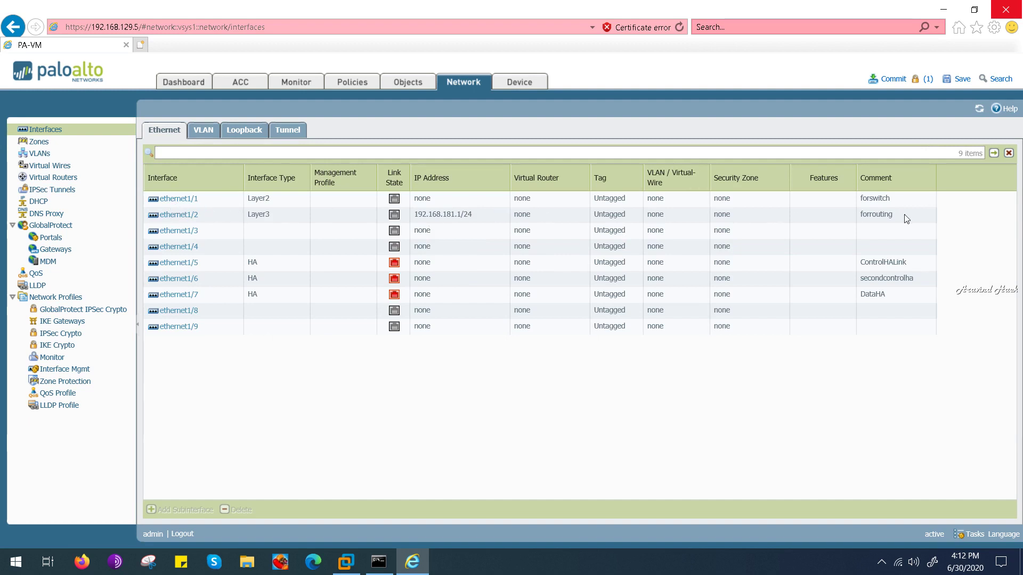
# - Commit the pending changes to the firewall's running configuration and close the commit report
pyautogui.click(890, 79)
pyautogui.click(564, 337)
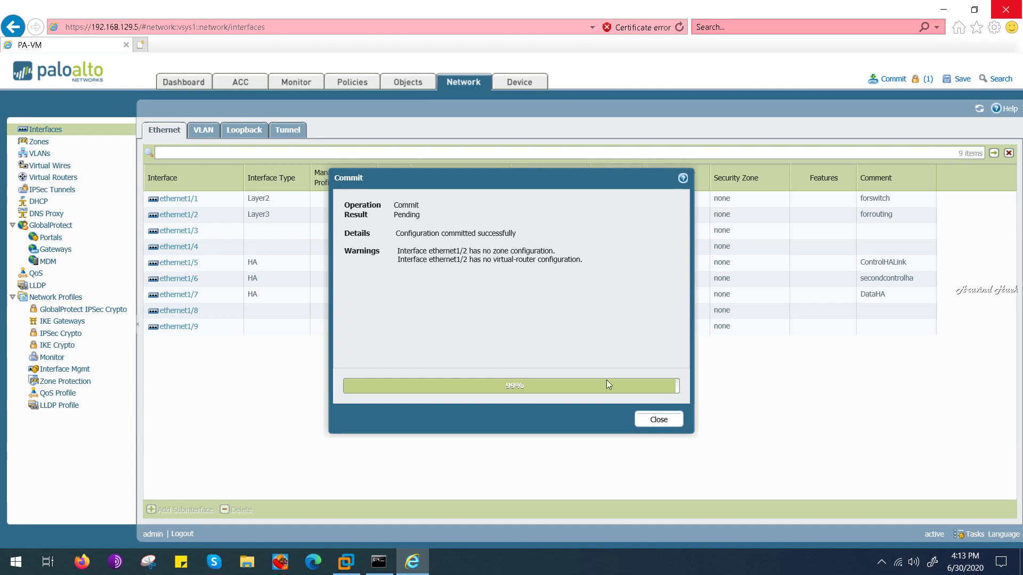
pyautogui.click(652, 417)
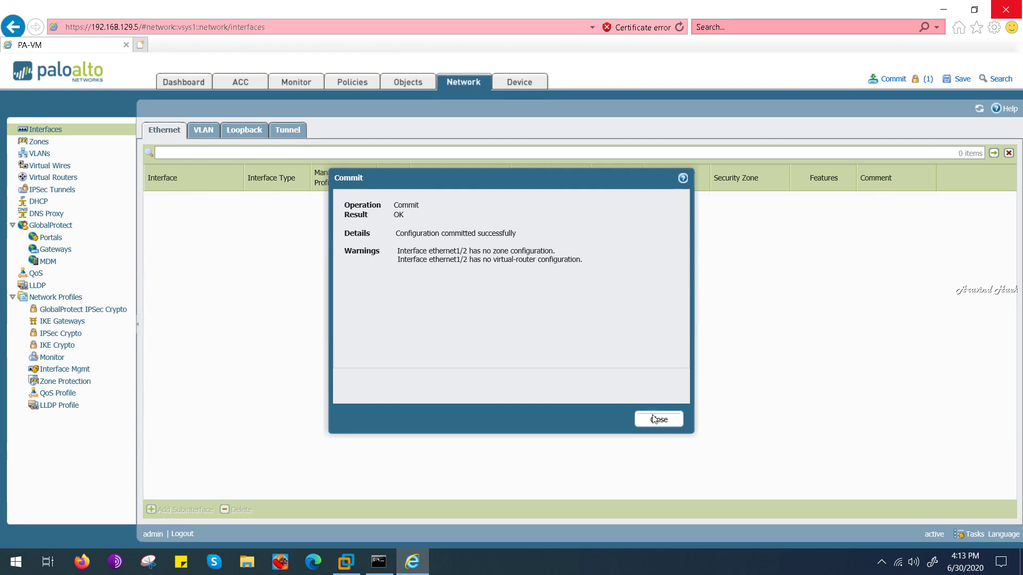